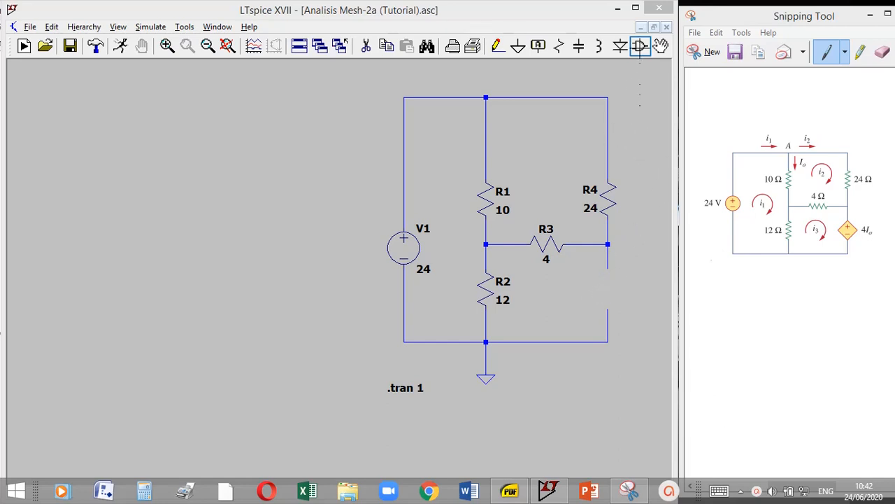
Step: Place a current-dependent voltage source (component h) in the gap between R4 and the bottom wire
left_click(640, 47)
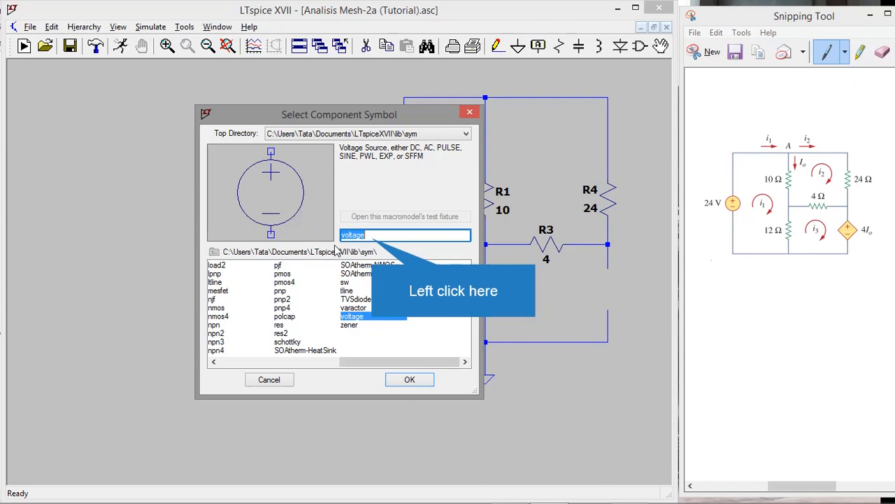
left_click(365, 234)
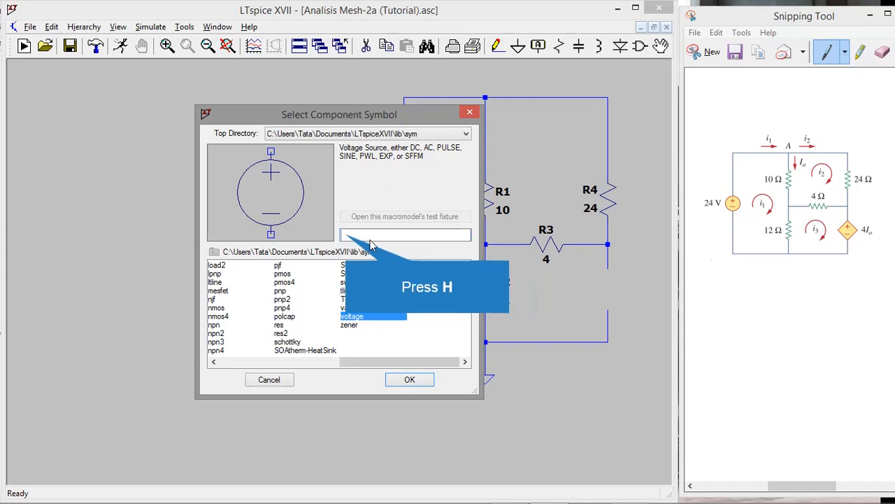
type("h")
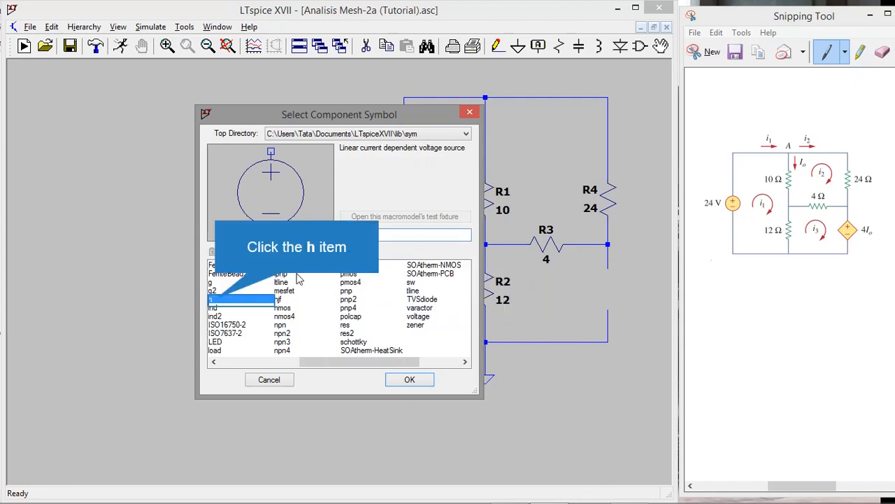
left_click(210, 300)
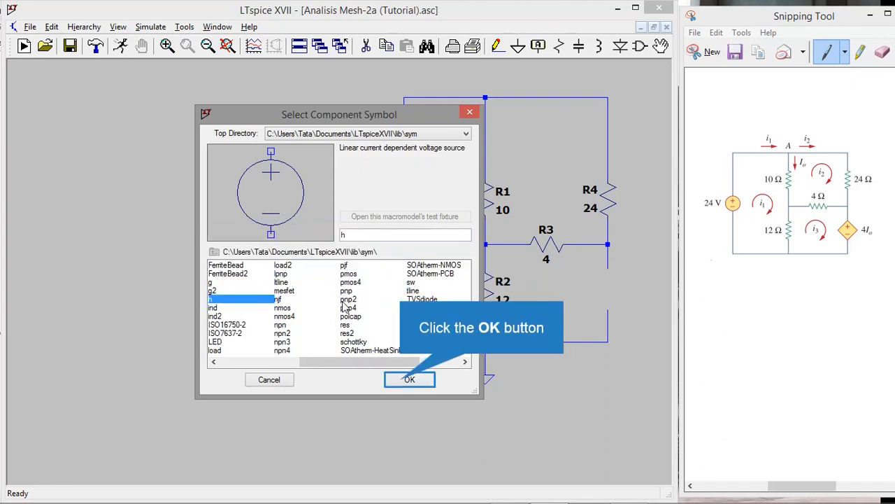
left_click(406, 379)
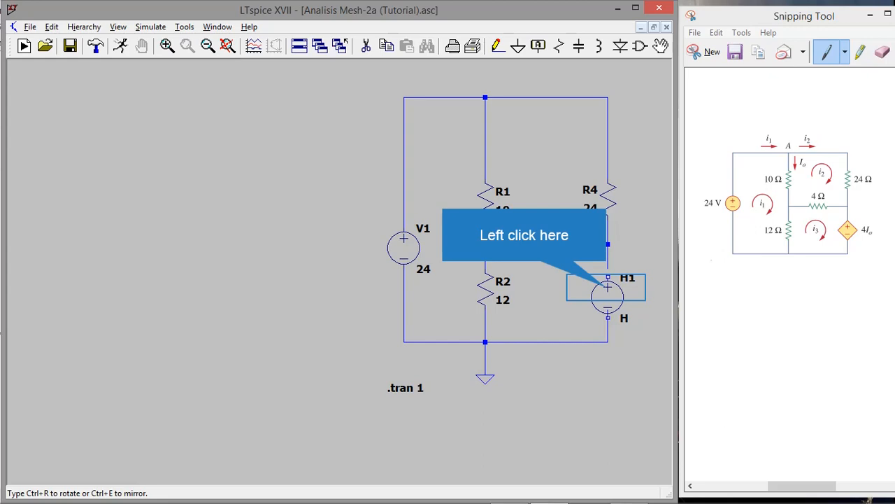
left_click(608, 287)
right_click(624, 317)
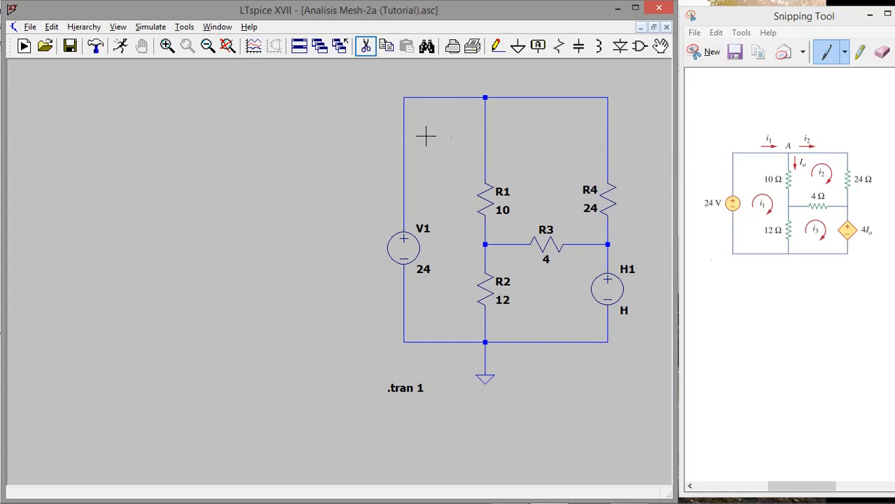
Step: Delete the wire between R1 and the top wire and place a voltage source in its place
left_click(365, 46)
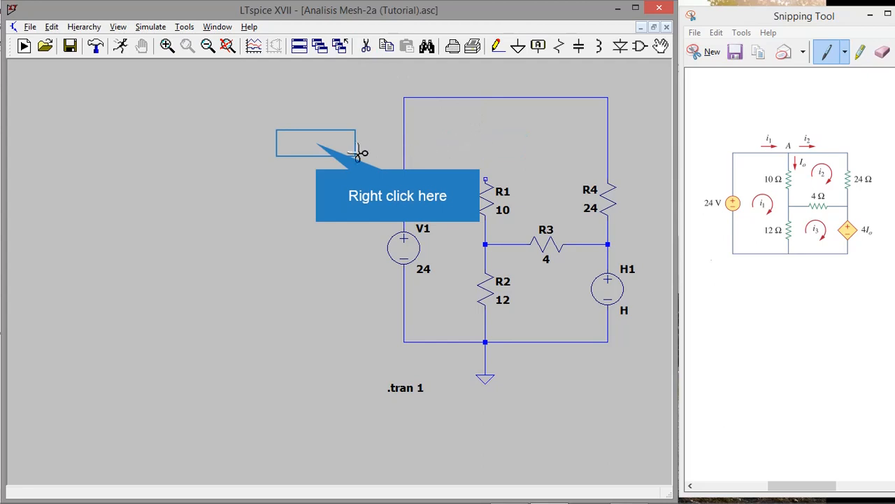
right_click(320, 144)
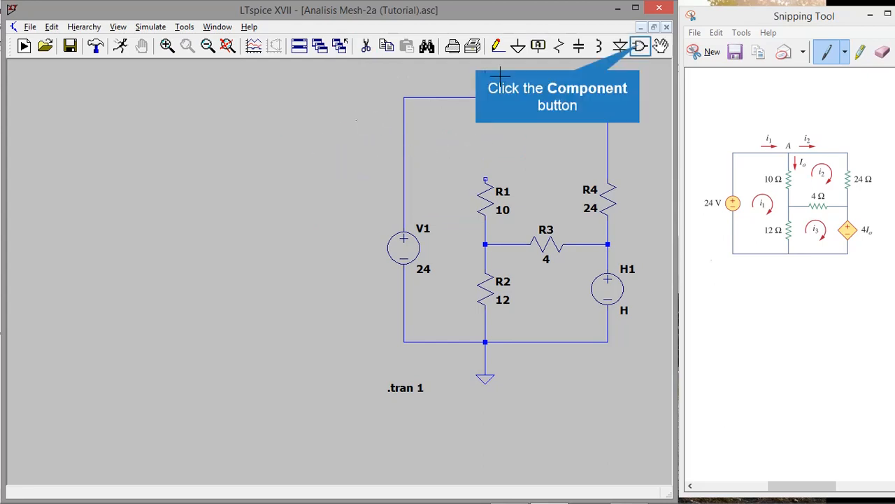
left_click(640, 48)
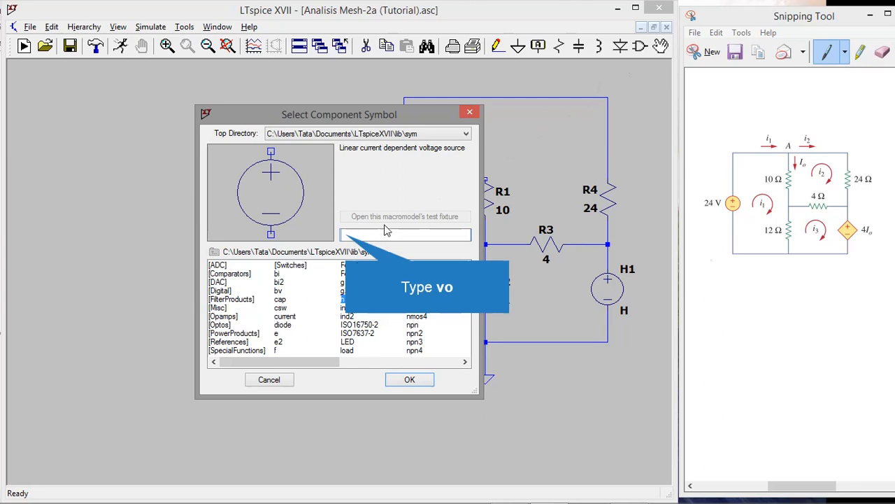
type("Voltage")
left_click(350, 318)
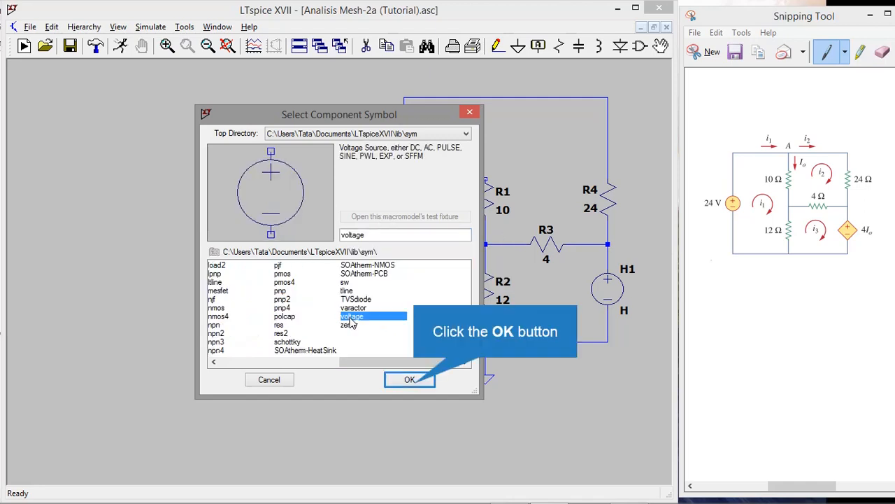
left_click(407, 381)
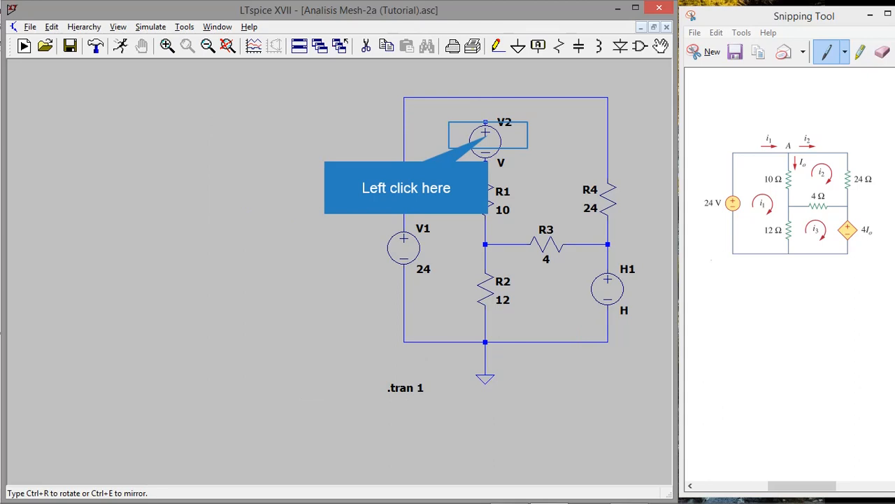
left_click(487, 133)
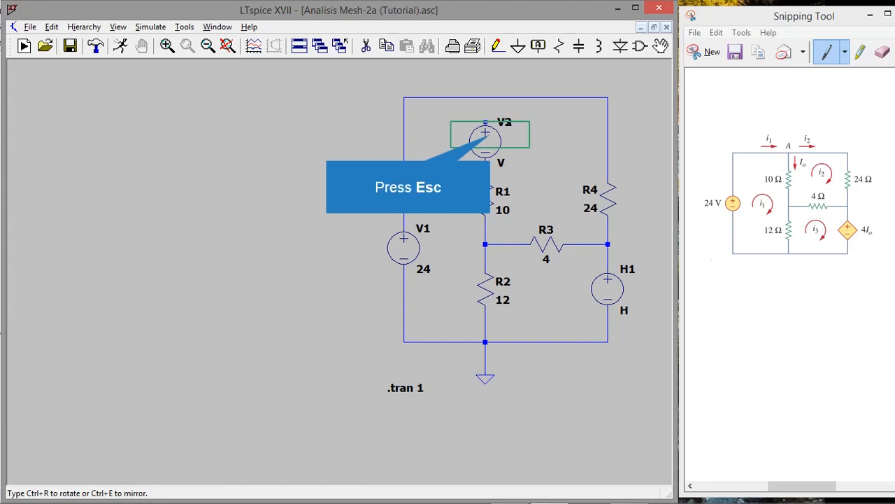
key("Escape")
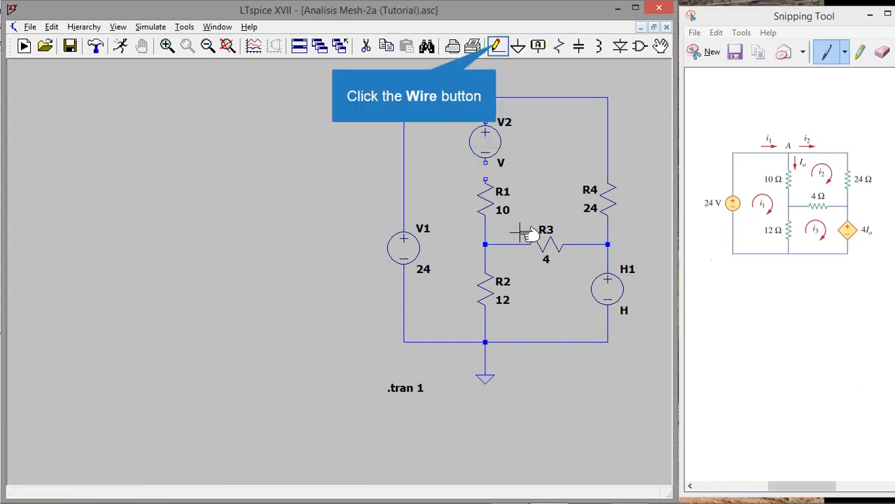
Step: Wire the positive terminal of V2 to the top wire and its negative terminal to the upper end of R1
left_click(498, 48)
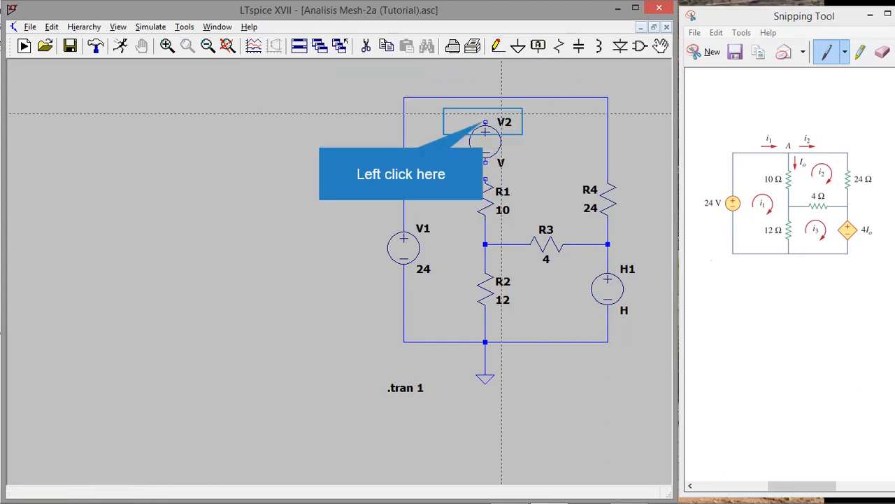
left_click(486, 122)
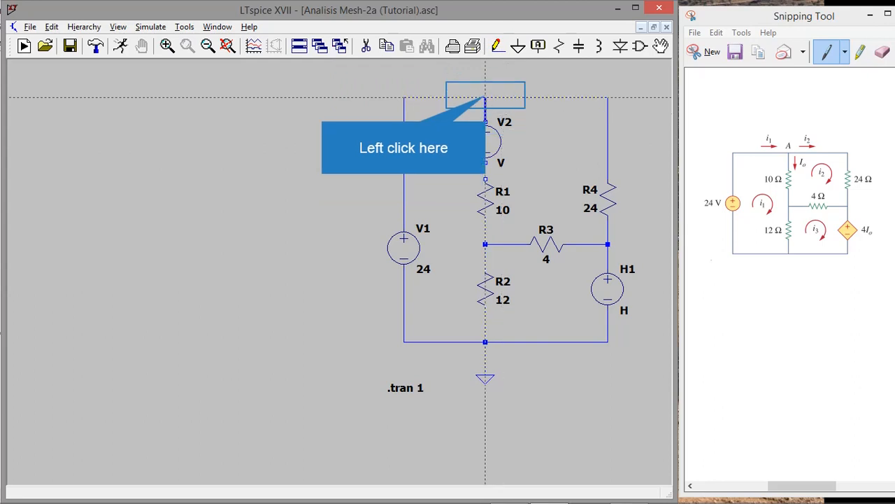
left_click(486, 98)
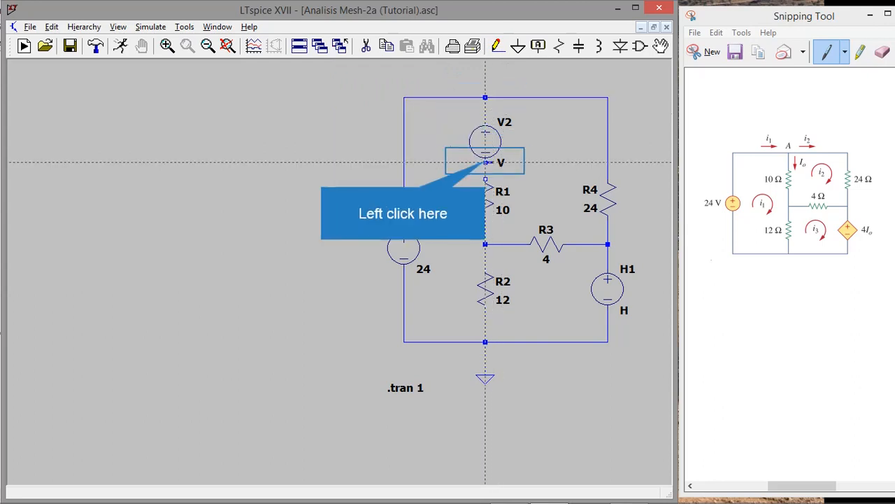
left_click(486, 162)
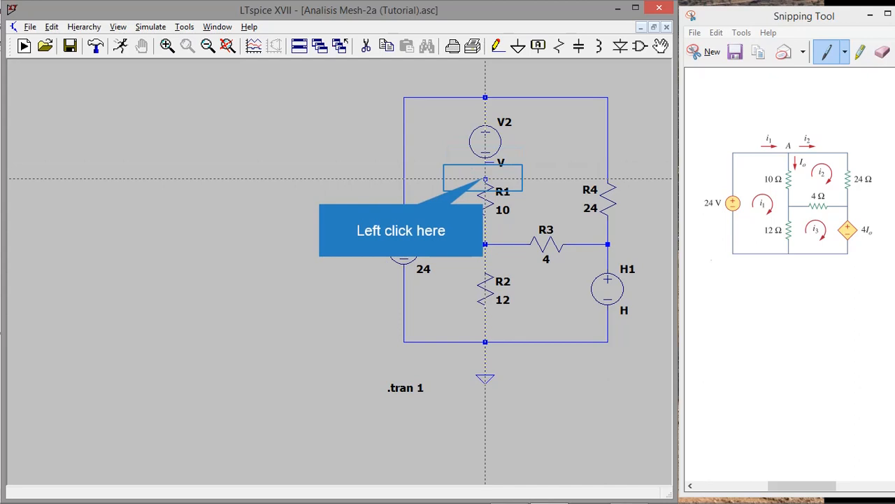
left_click(486, 179)
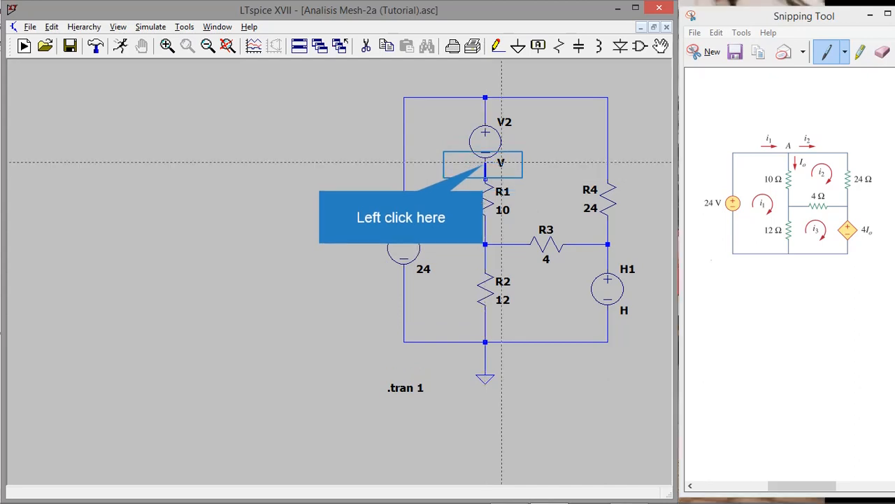
left_click(484, 164)
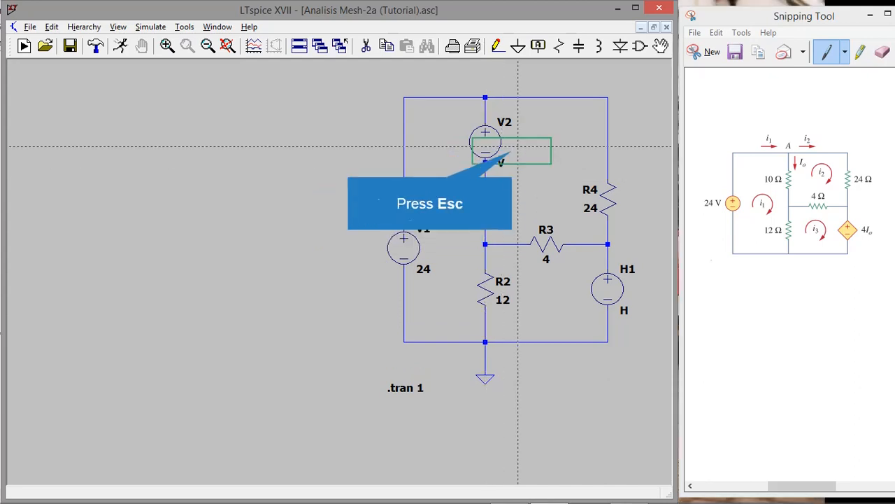
key("Escape")
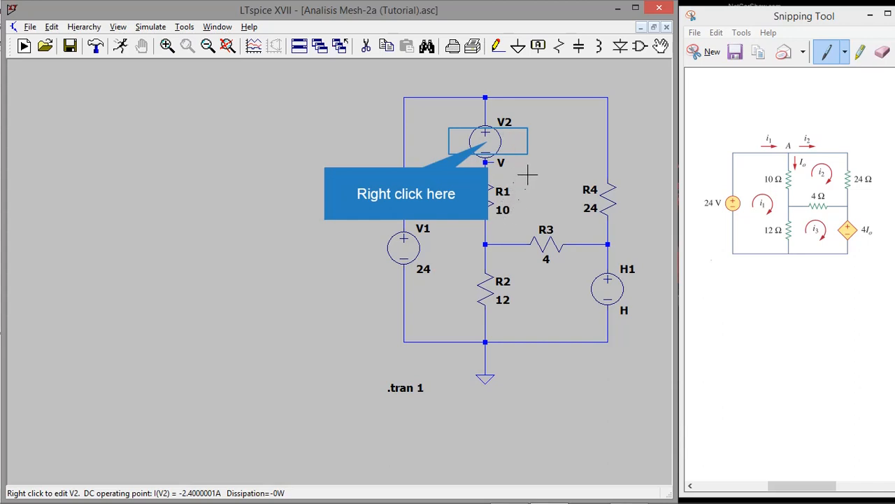
Step: Set the DC value of voltage source V2 to 0
right_click(490, 142)
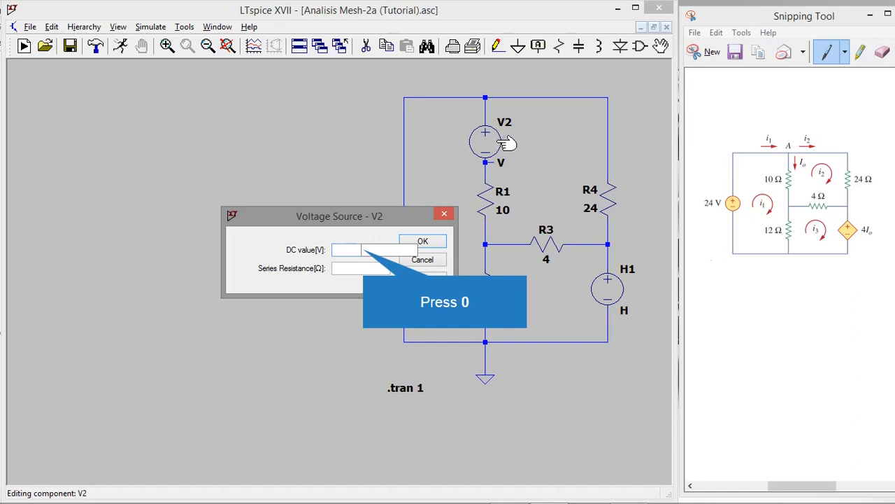
type("0")
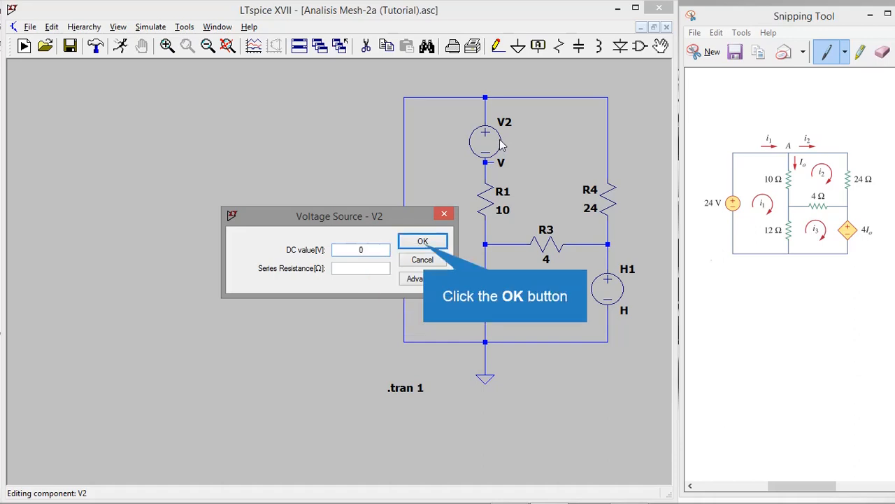
left_click(424, 245)
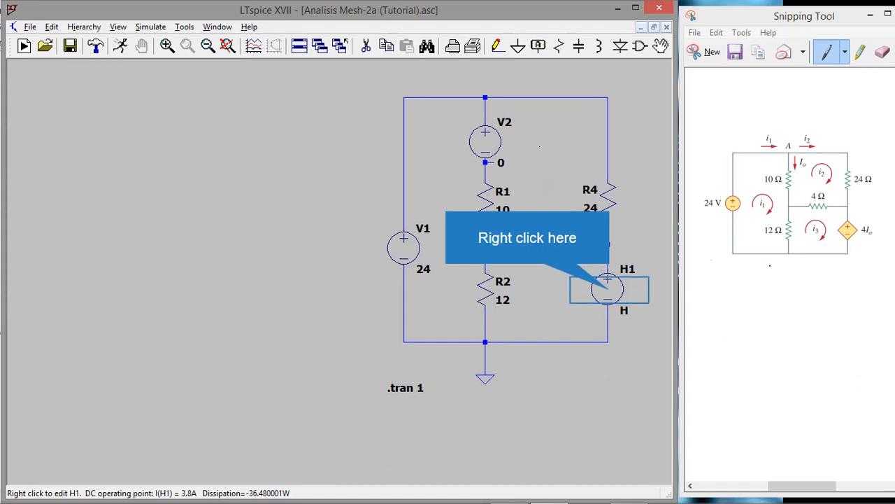
Step: Set the Value attribute of dependent source H1 to V2 as its controlling source
right_click(621, 294)
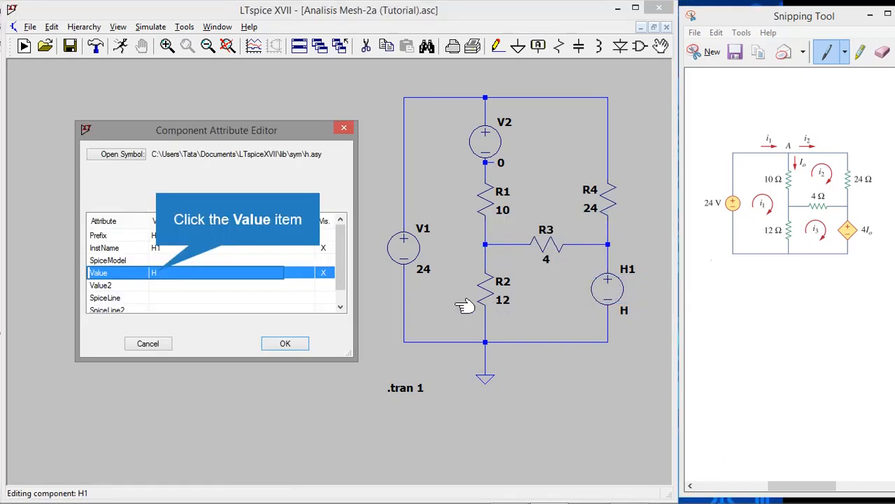
left_click(158, 274)
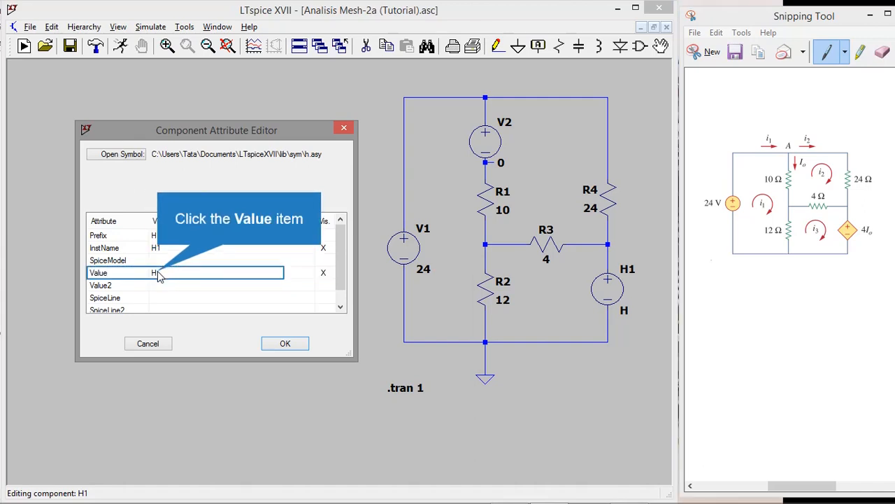
left_click(159, 277)
double_click(157, 277)
type("V")
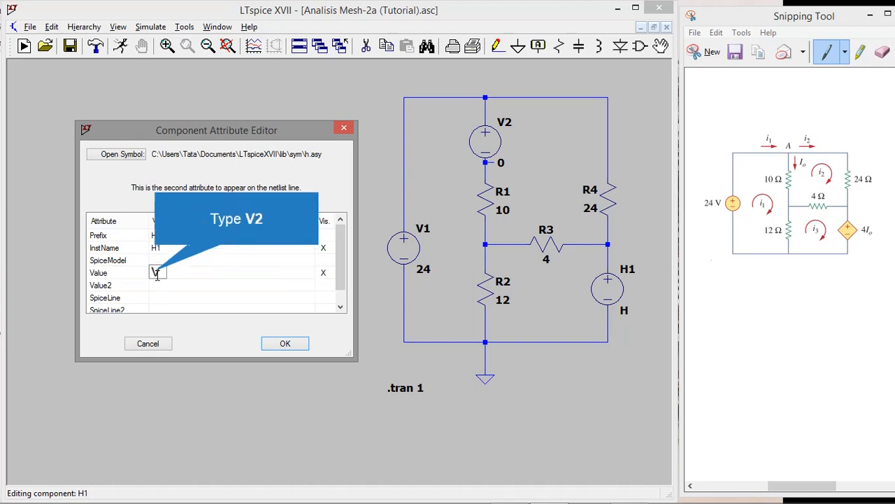
type("2")
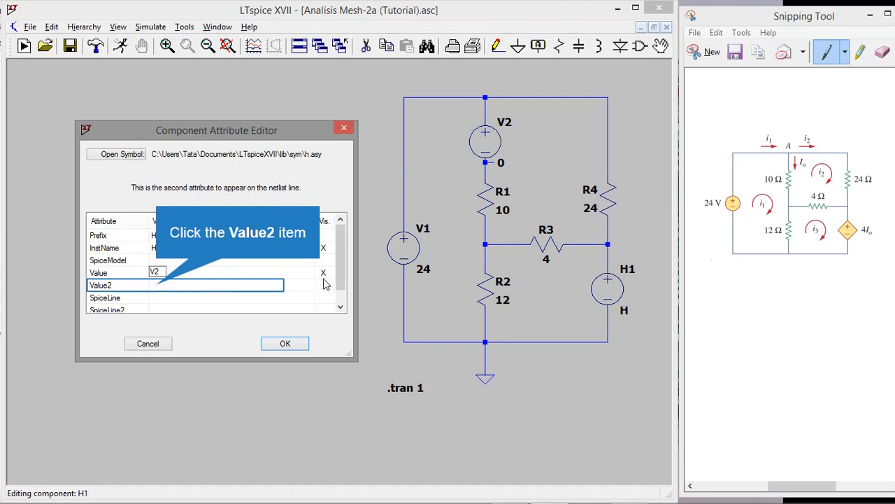
Step: Set H1's Value2 attribute to 4, make it visible on the schematic and apply the attribute changes
left_click(157, 288)
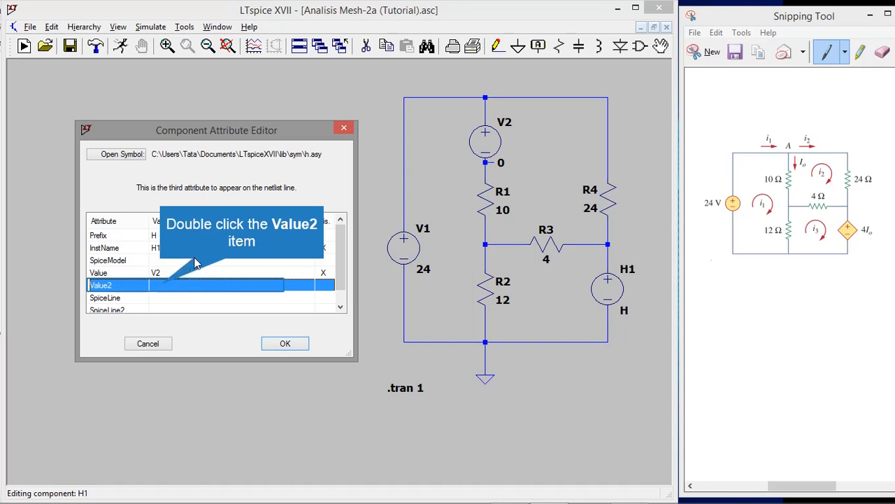
double_click(155, 287)
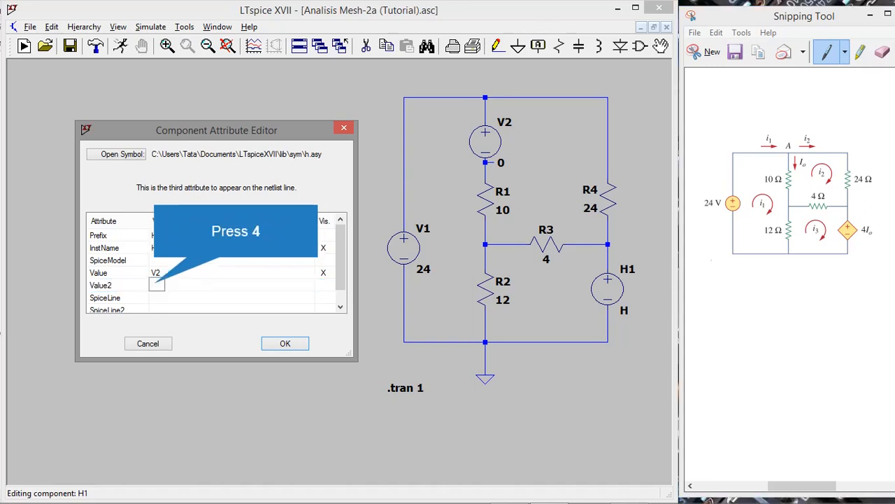
type("4")
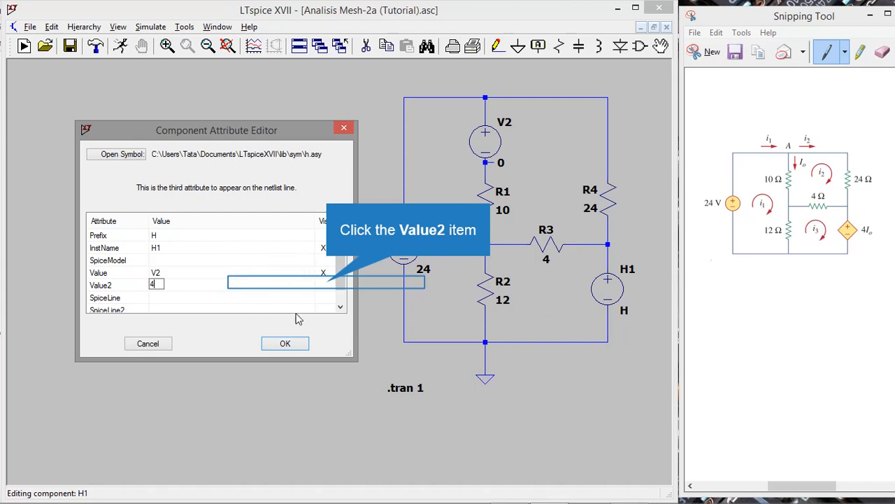
left_click(327, 287)
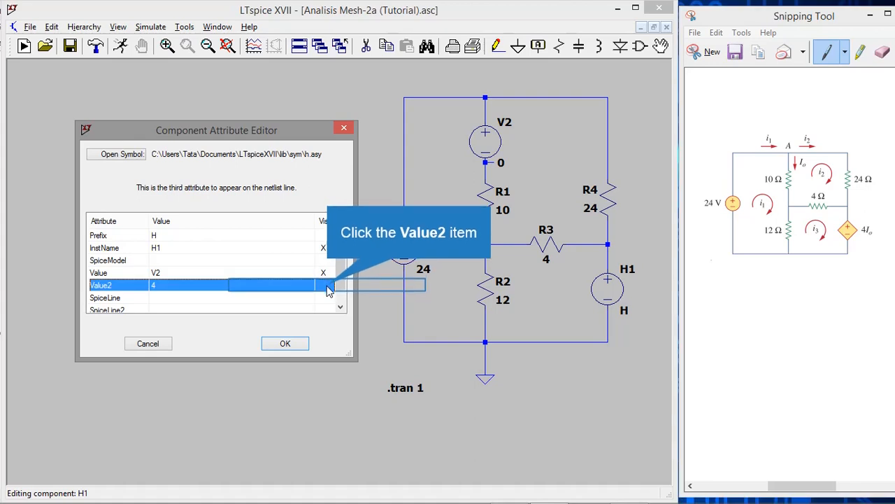
double_click(327, 286)
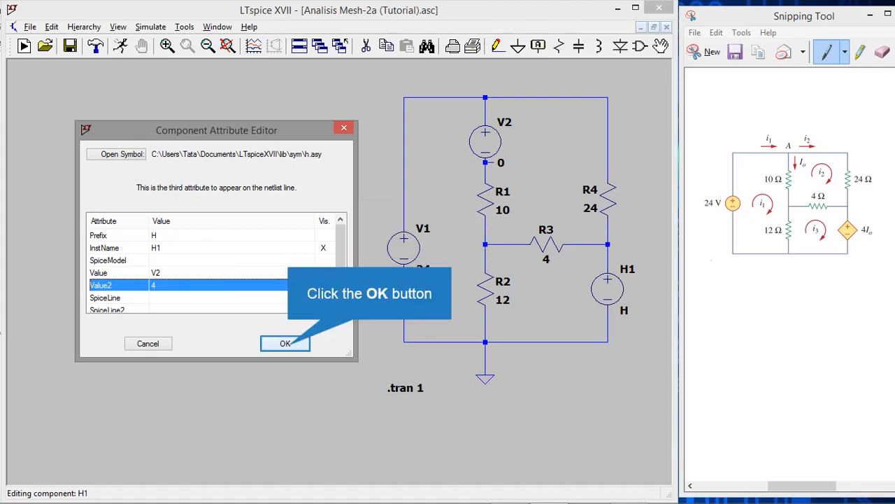
left_click(285, 343)
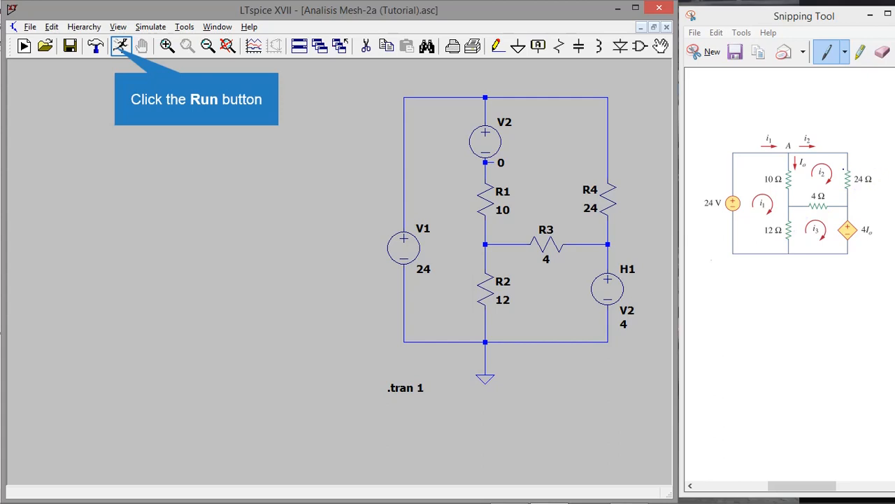
Step: Run the circuit's transient simulation and fit the schematic in its window
left_click(120, 47)
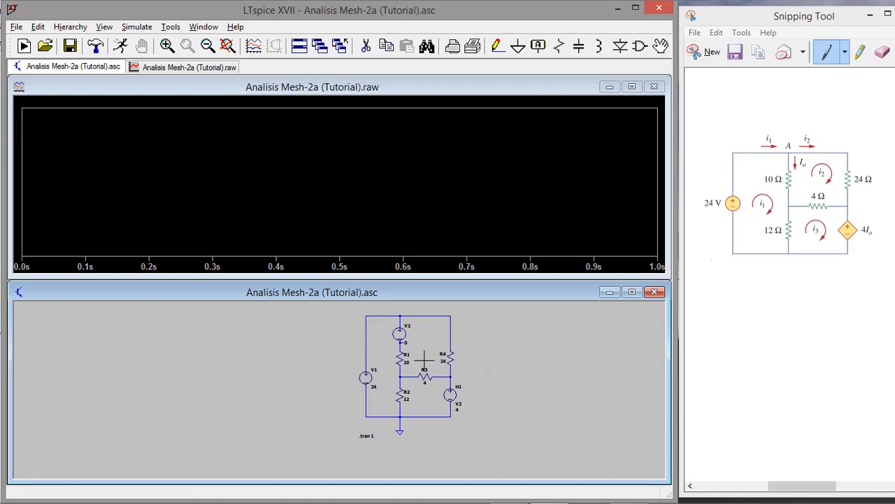
key("space")
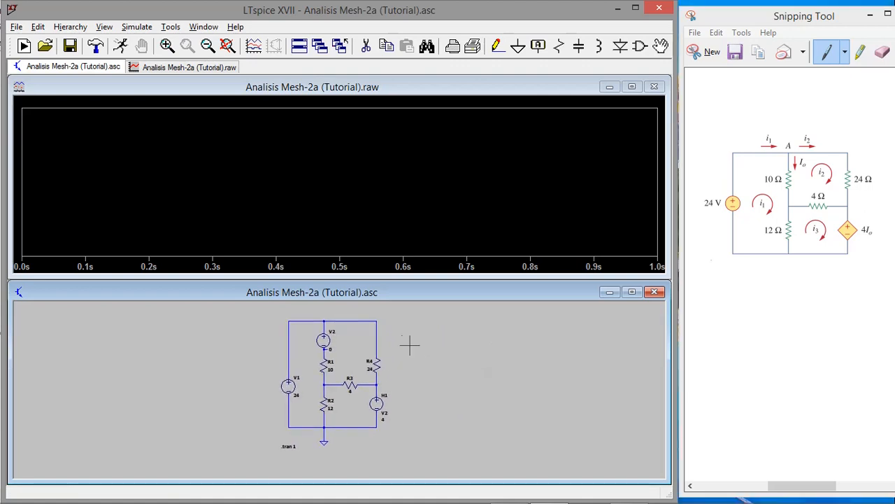
Step: Plot the currents through source V1 and resistor R4, attaching the measurement cursor to each trace in turn to read its value
left_click(294, 383)
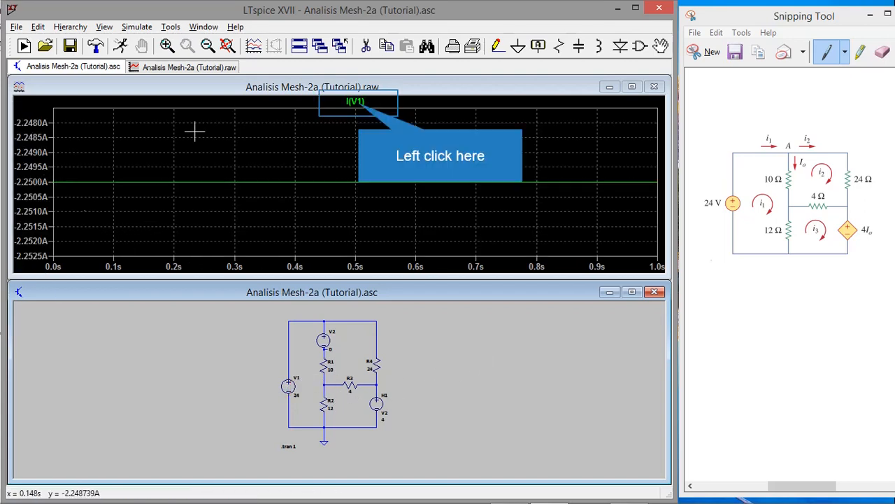
left_click(358, 103)
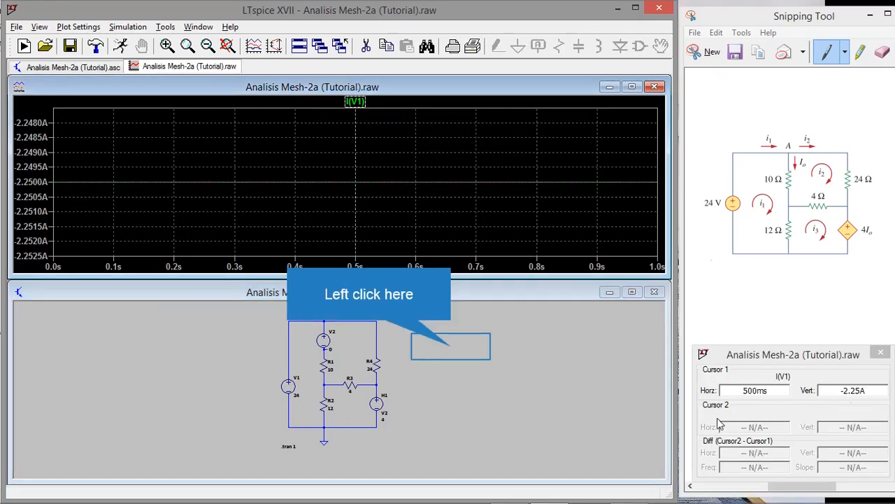
left_click(443, 347)
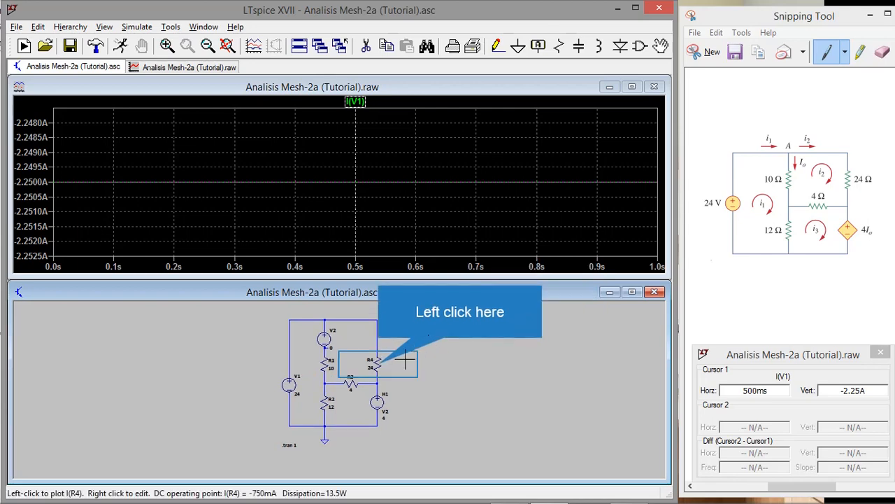
left_click(380, 359)
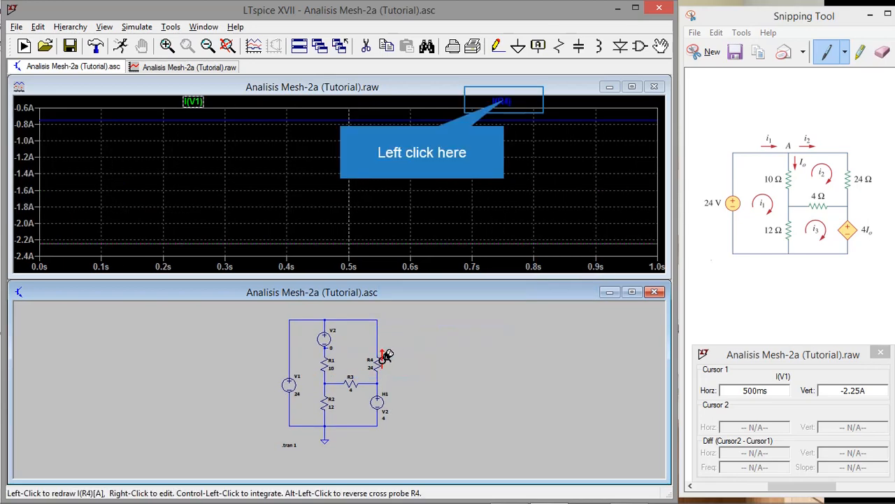
left_click(503, 102)
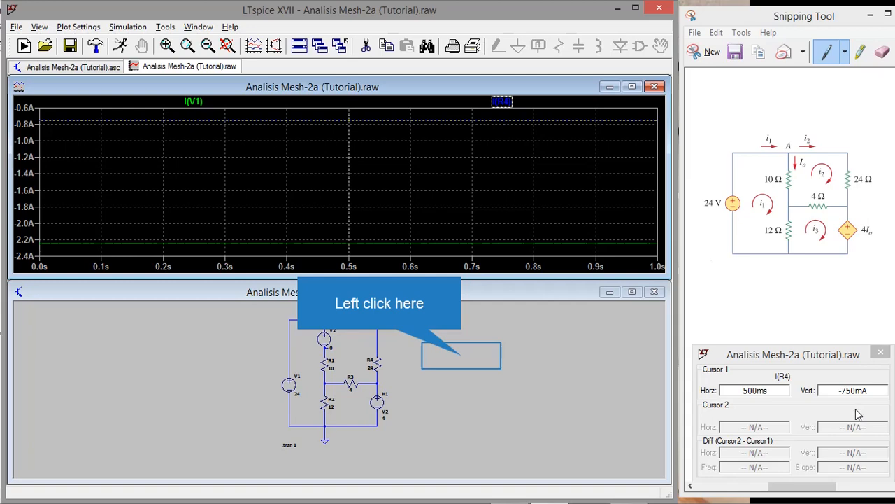
Step: Plot the current through dependent source H1 and attach the measurement cursor to its trace
left_click(461, 356)
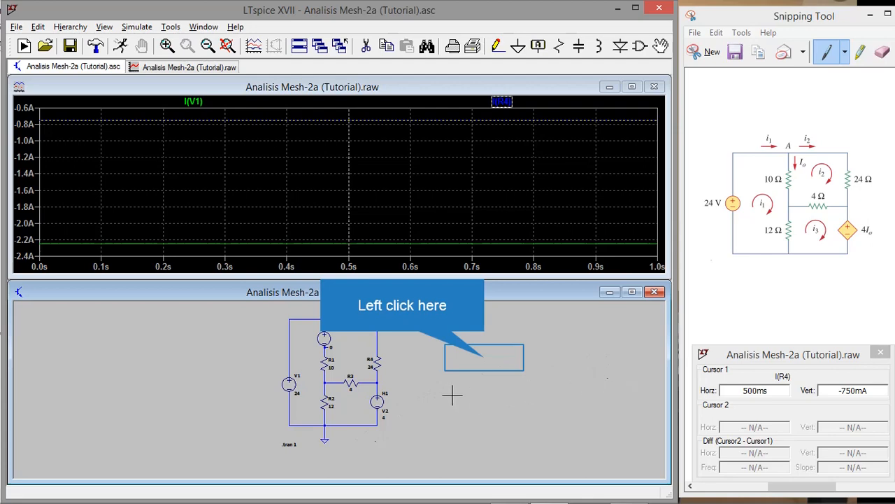
left_click(485, 355)
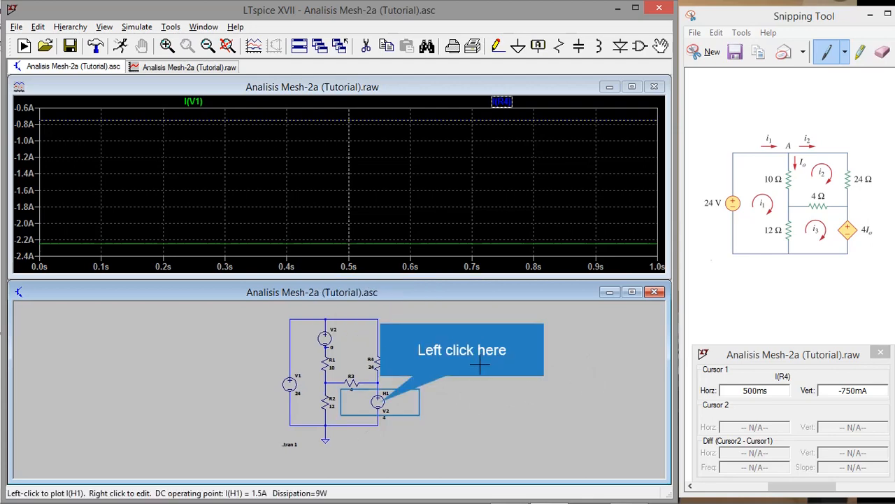
left_click(384, 398)
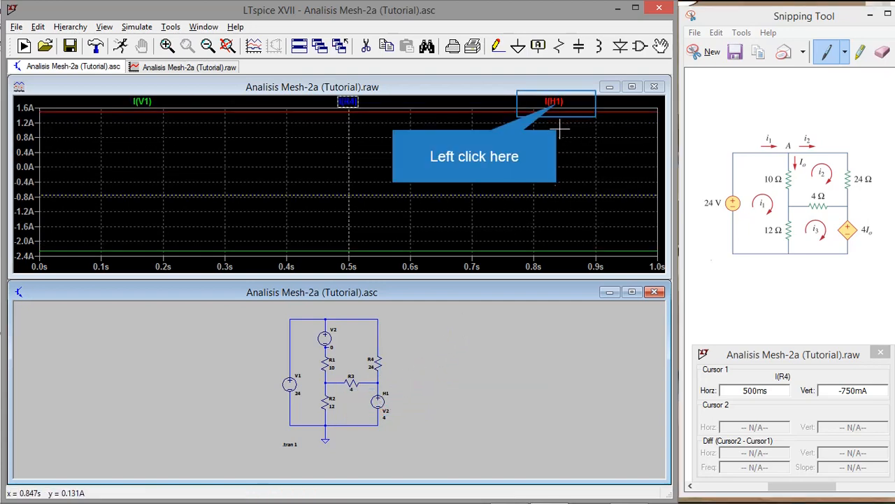
left_click(554, 102)
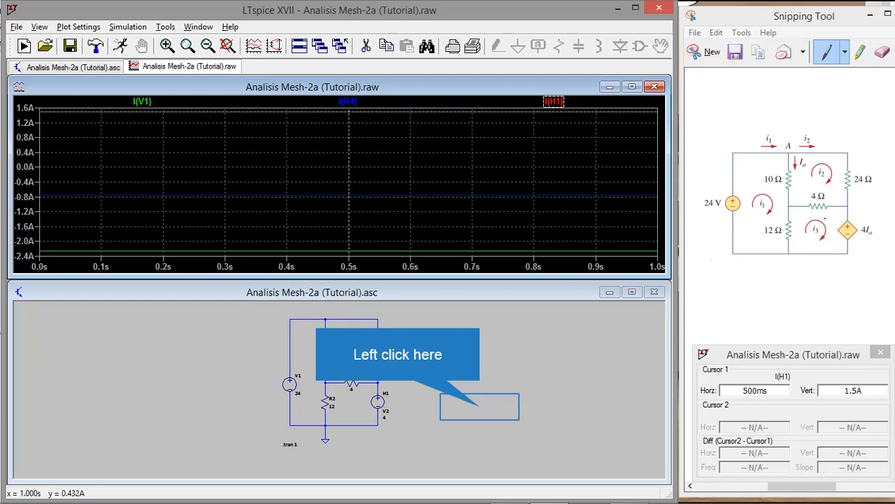
Step: Add the currents through resistors R1, R2 and R3 to the waveform plot
left_click(480, 406)
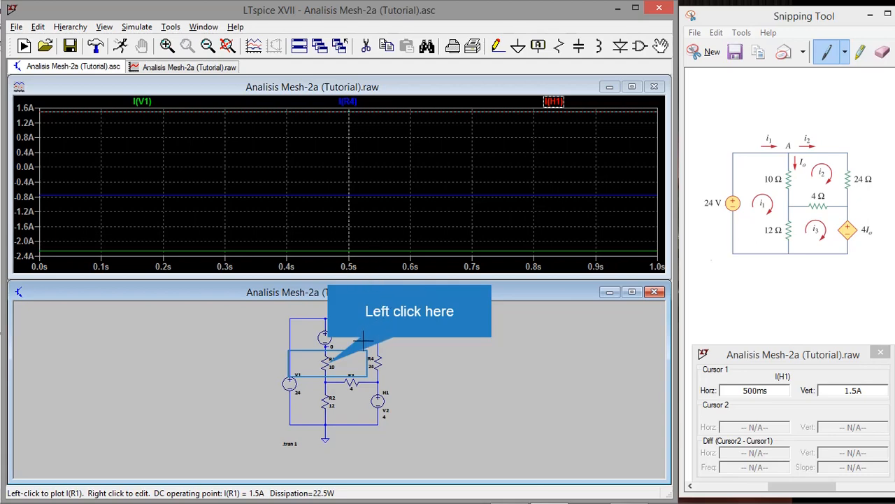
left_click(328, 361)
left_click(330, 397)
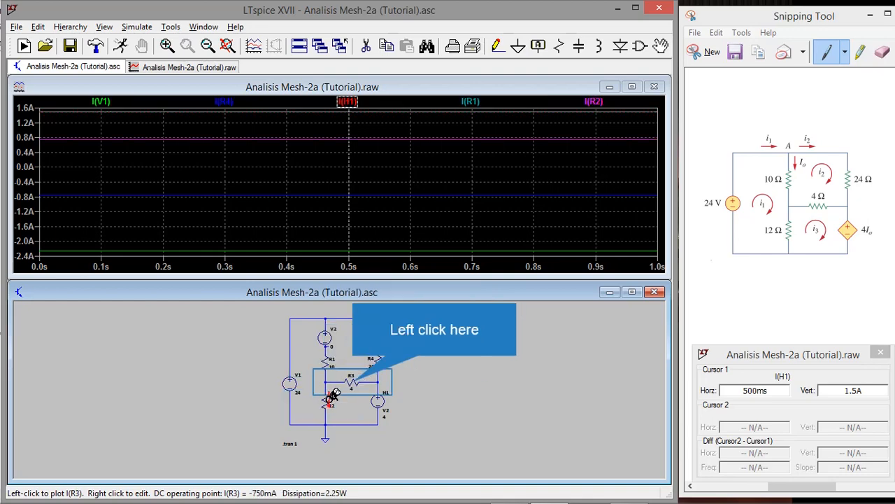
left_click(354, 377)
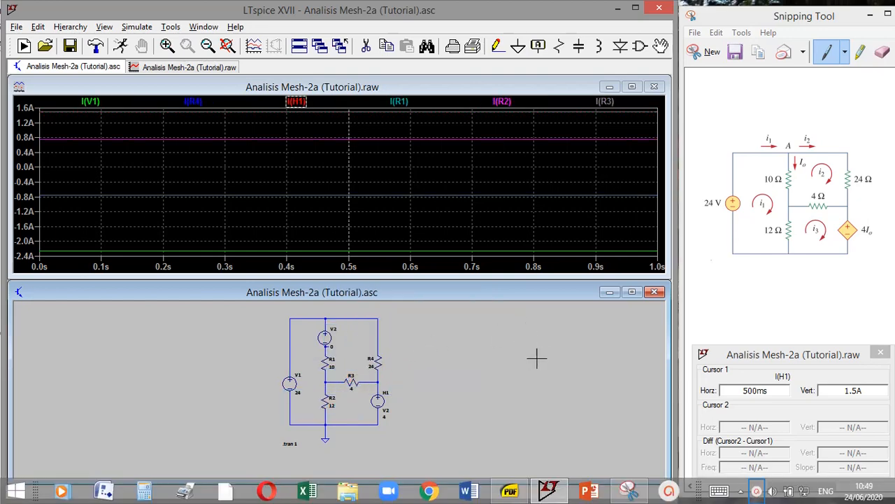